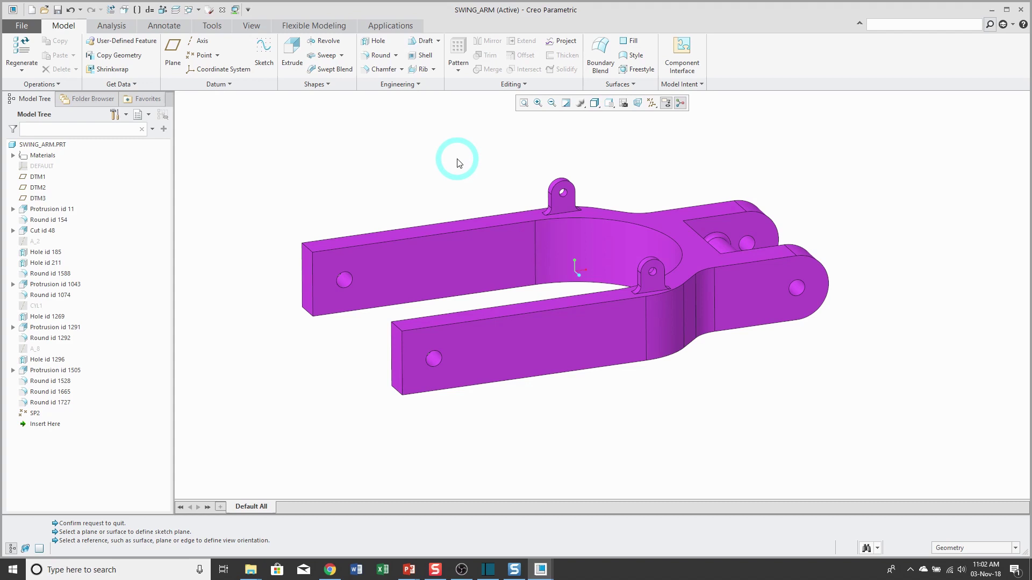
# Start a new sketch (Sketch 1) on the lower arm's selected front face
pyautogui.click(475, 364)
pyautogui.click(478, 355)
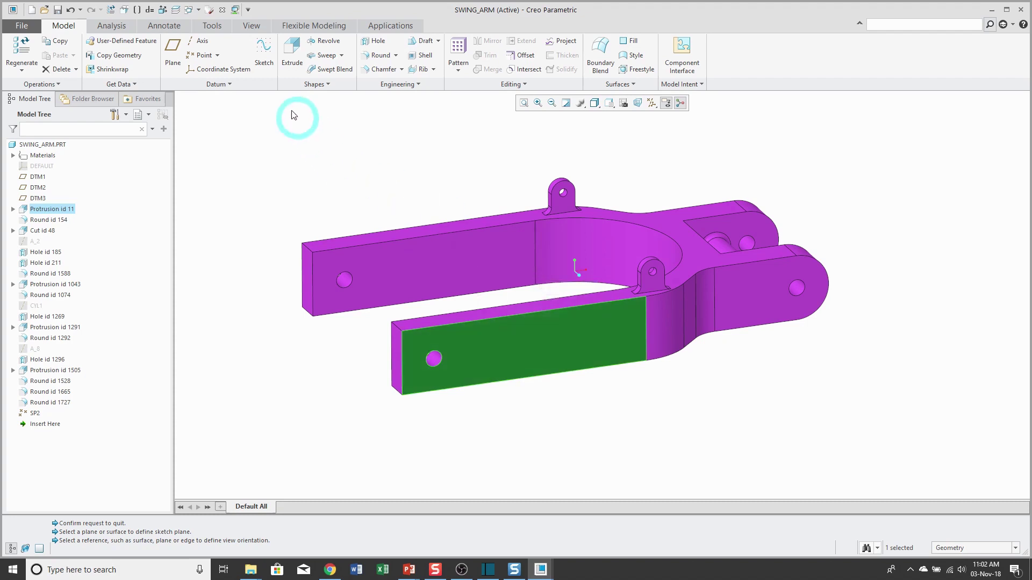
pyautogui.click(263, 53)
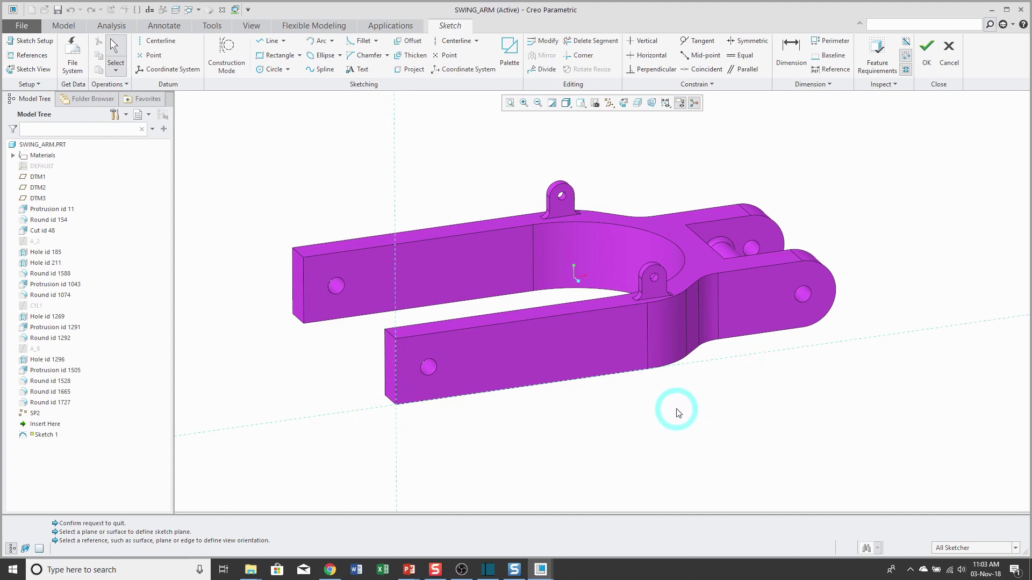
# Draw a Ø96.61 circle above the arm
pyautogui.click(272, 69)
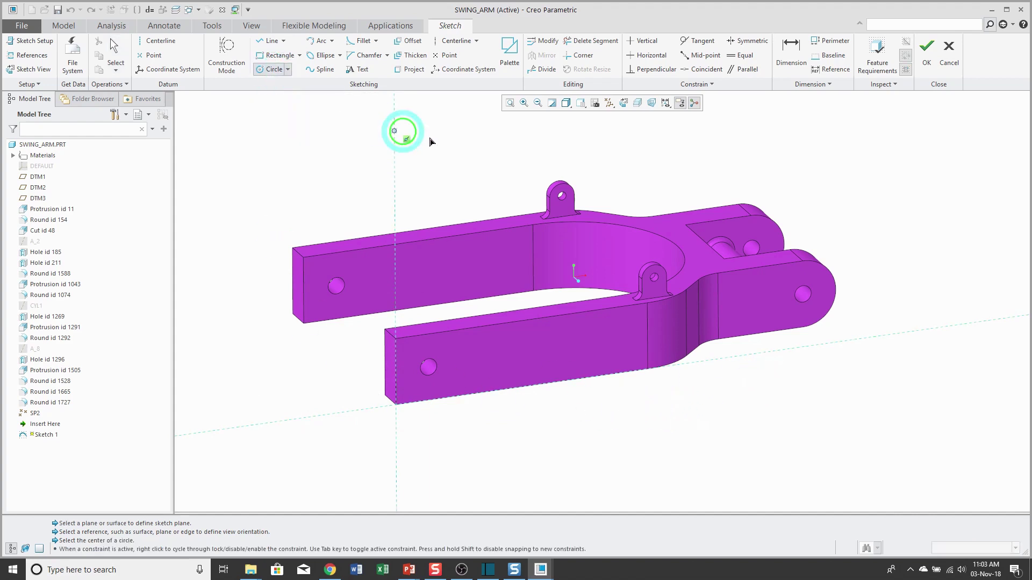
pyautogui.click(506, 175)
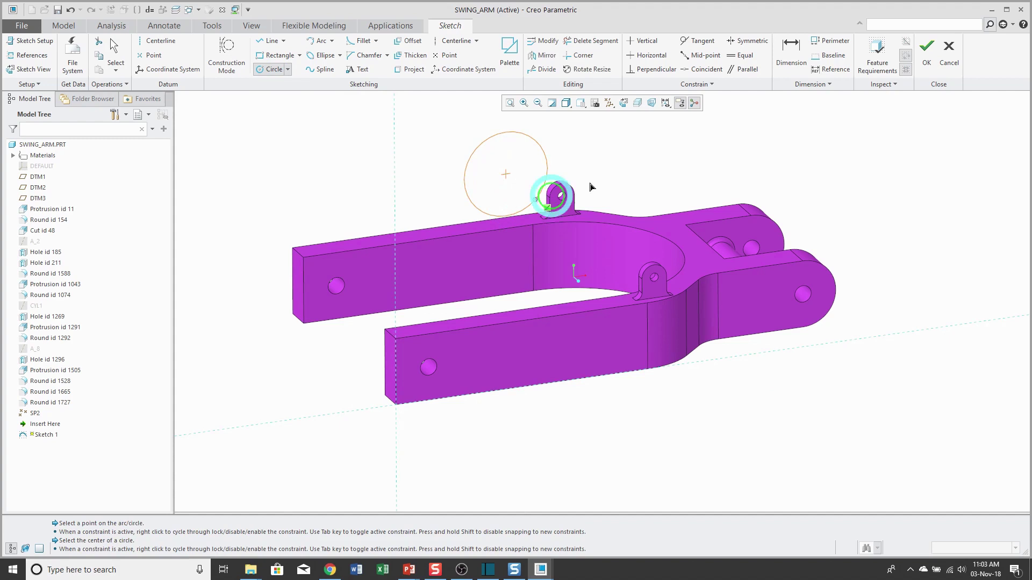
pyautogui.middleClick(657, 168)
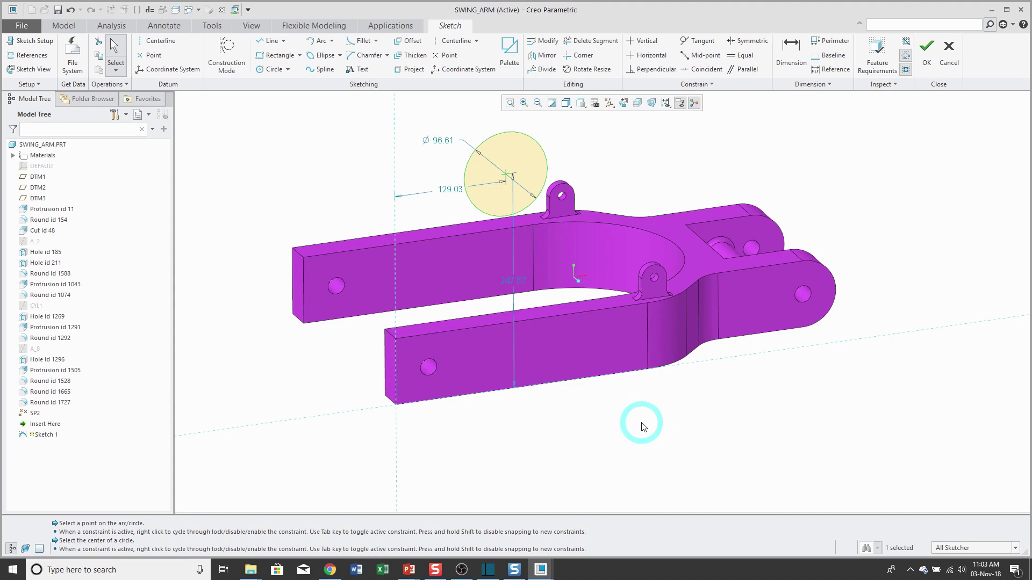
# Draw an angled line from the vertical centerline down to the lower left
pyautogui.click(267, 41)
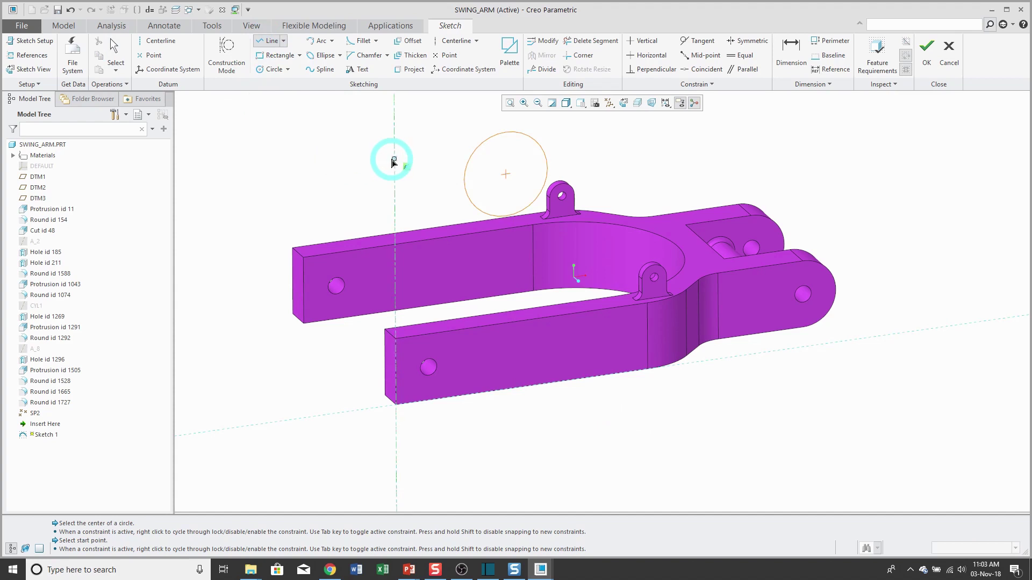
pyautogui.click(394, 159)
pyautogui.click(242, 428)
pyautogui.middleClick(279, 173)
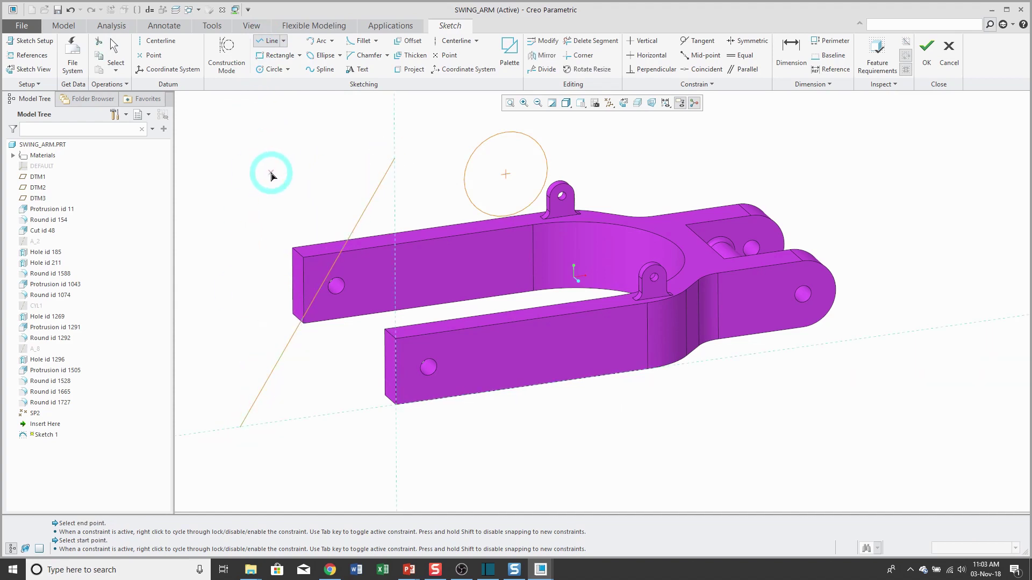
pyautogui.middleClick(273, 172)
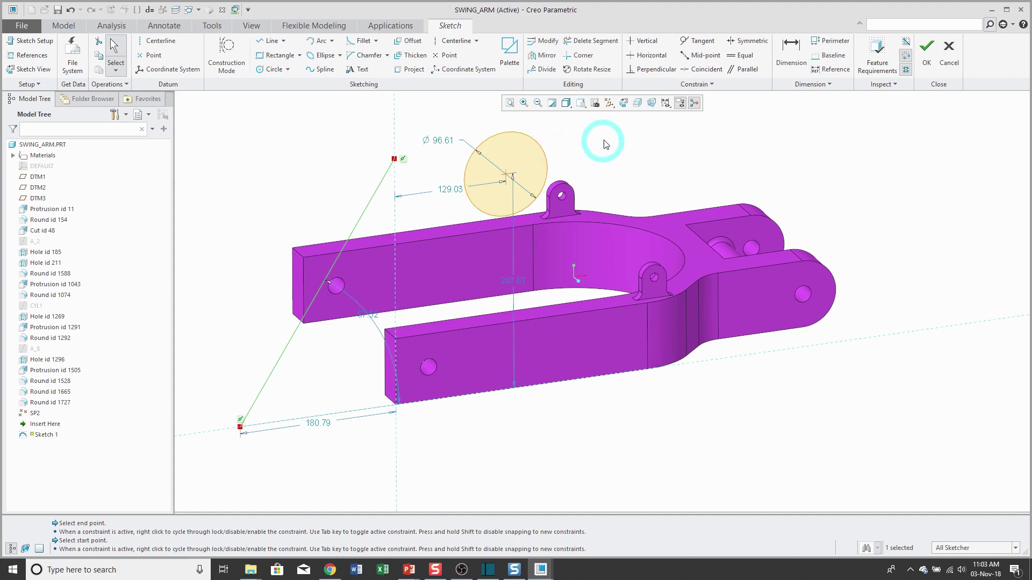
# Inspect the sketch in 3D and flat view, then cancel Sketch 1
pyautogui.click(624, 104)
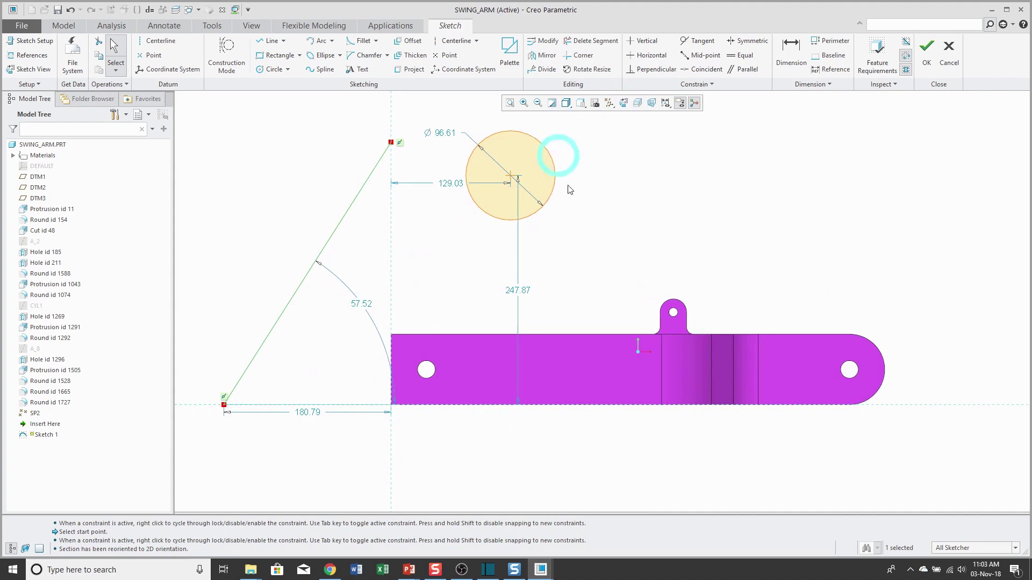
pyautogui.moveTo(679, 221)
pyautogui.mouseDown(button='middle')
pyautogui.moveTo(663, 226)
pyautogui.moveTo(659, 243)
pyautogui.moveTo(692, 226)
pyautogui.moveTo(672, 253)
pyautogui.moveTo(675, 238)
pyautogui.mouseUp(button='middle')
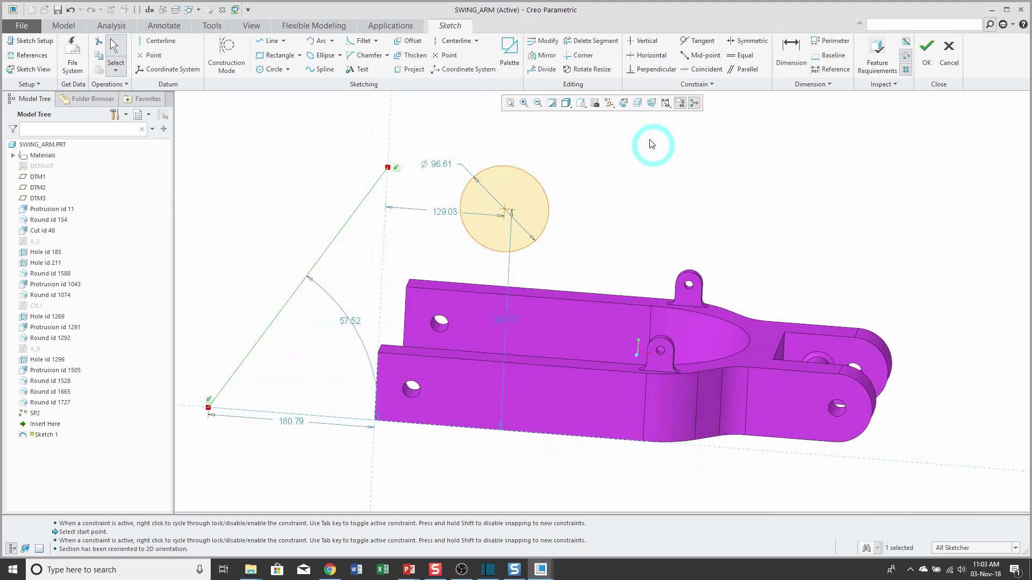
pyautogui.click(624, 103)
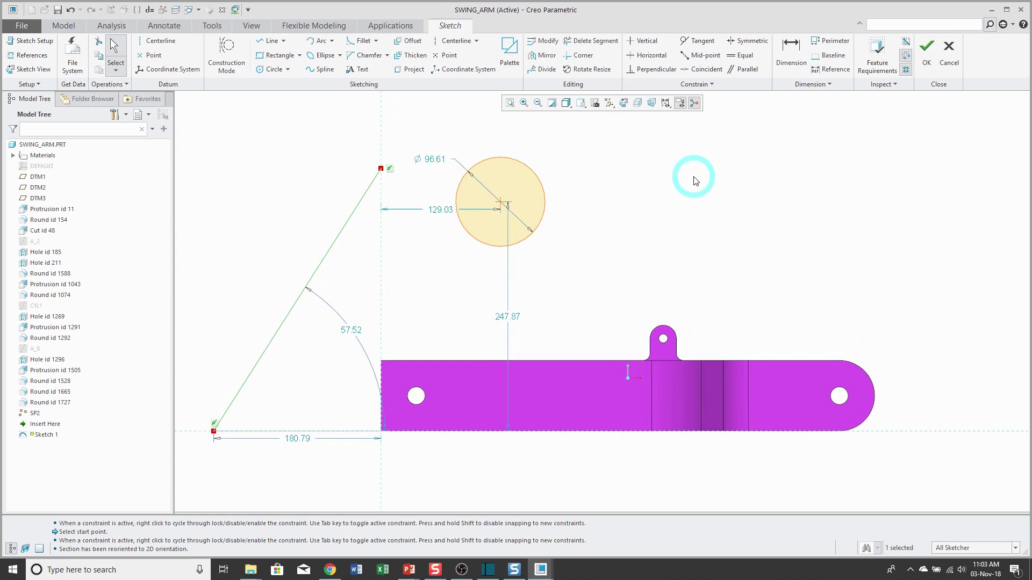
pyautogui.click(949, 49)
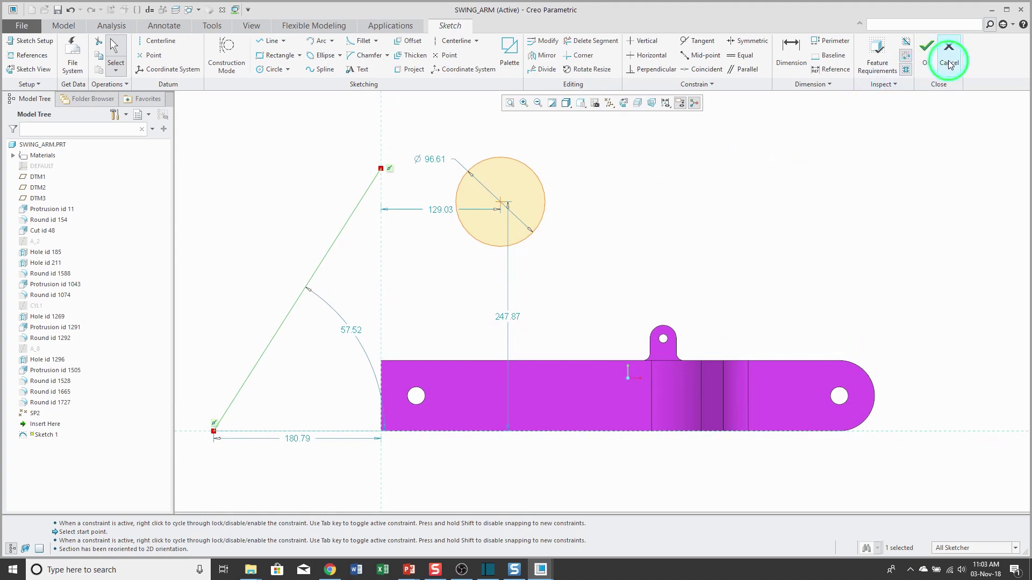
# Confirm discarding the old sketch, then start a new sketch and move its dialog aside
pyautogui.click(549, 305)
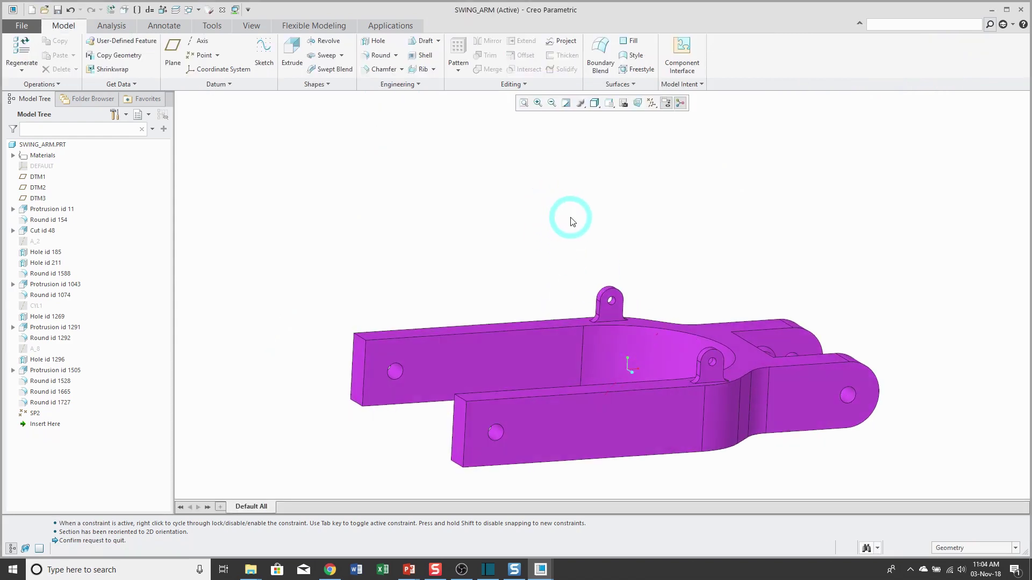
pyautogui.scroll(2, 547, 271)
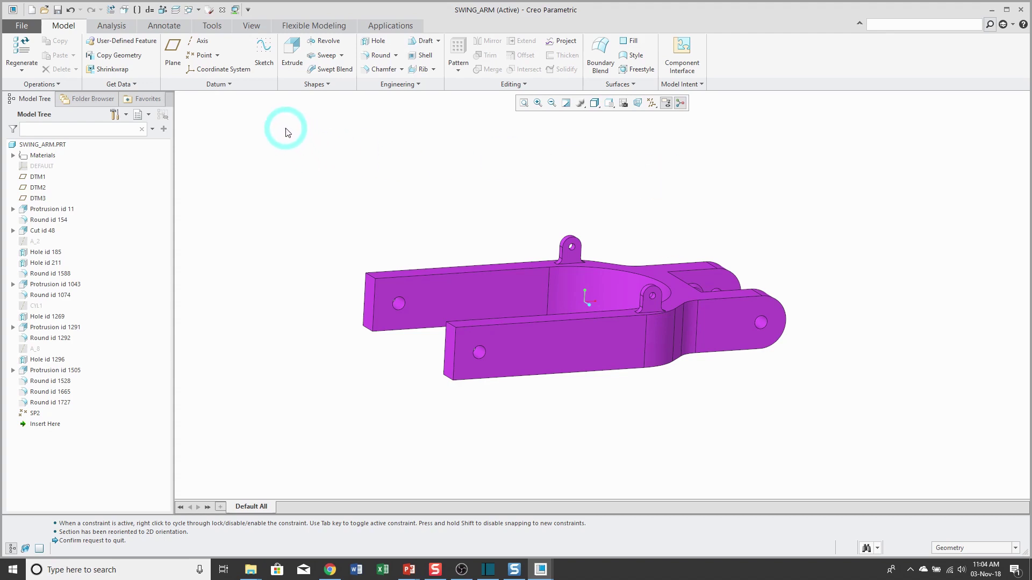
pyautogui.click(266, 55)
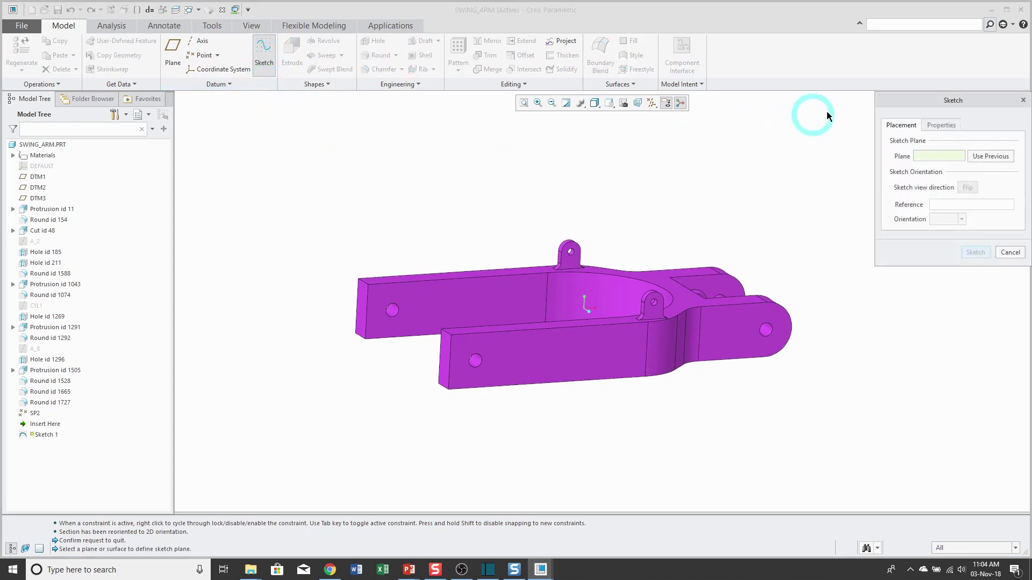
pyautogui.moveTo(925, 102); pyautogui.dragTo(890, 126)
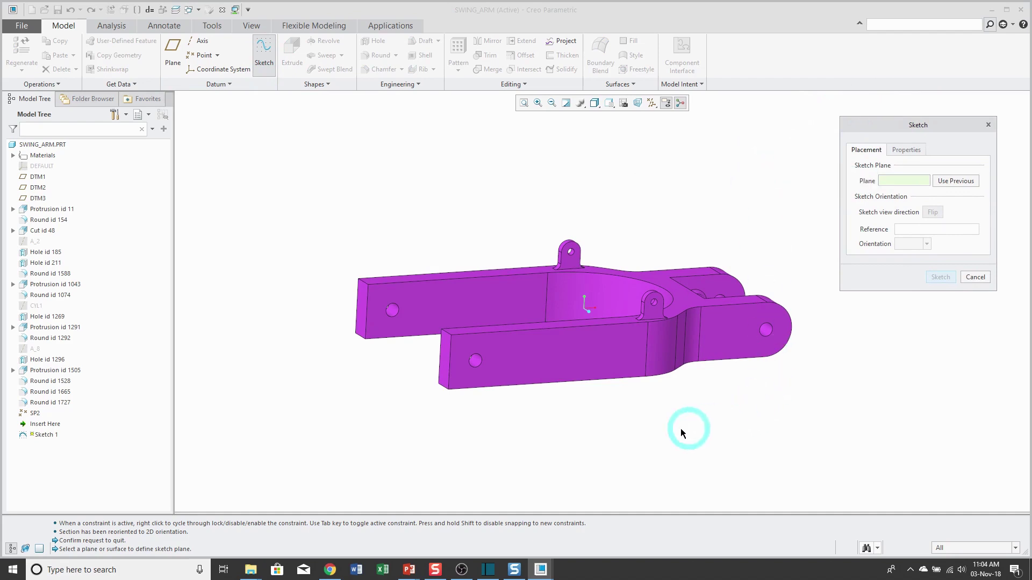
# Choose the lower arm's front face (surface F5) as the sketch plane
pyautogui.click(536, 360)
pyautogui.moveTo(585, 412); pyautogui.dragTo(585, 424, button='middle')
pyautogui.scroll(5, 475, 447)
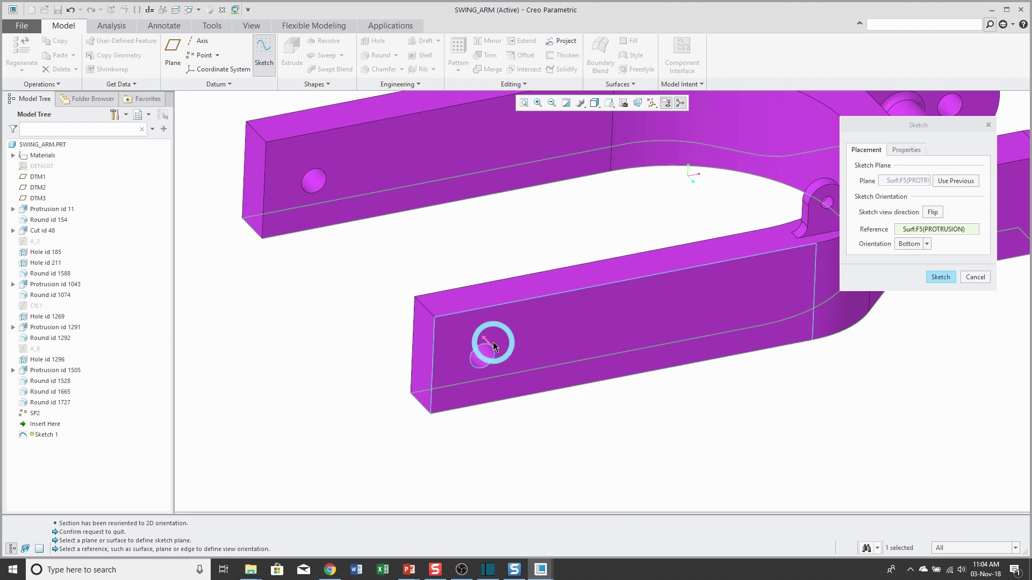
# Flip the sketch view direction and activate the Reference collector
pyautogui.click(933, 213)
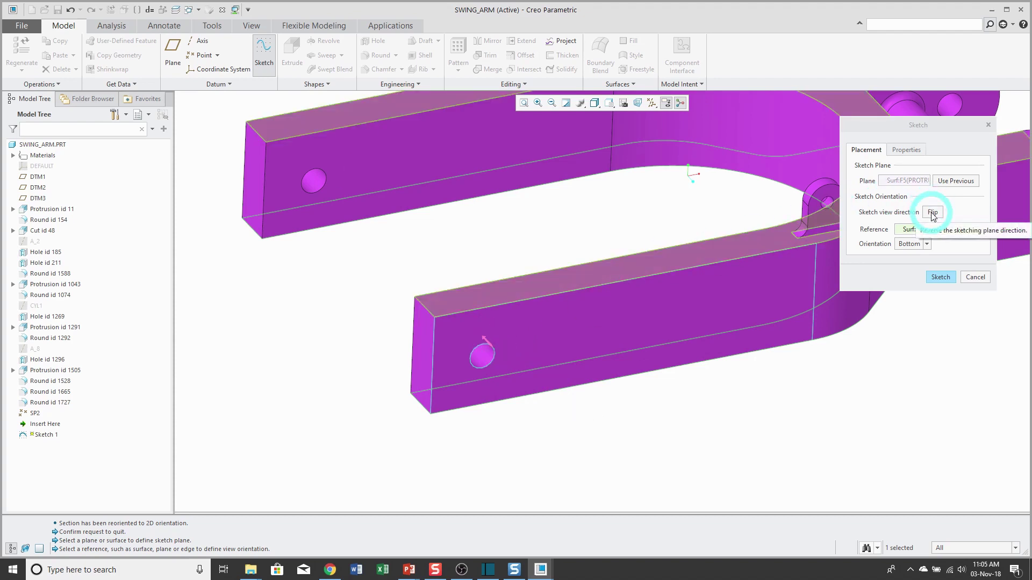
pyautogui.click(932, 213)
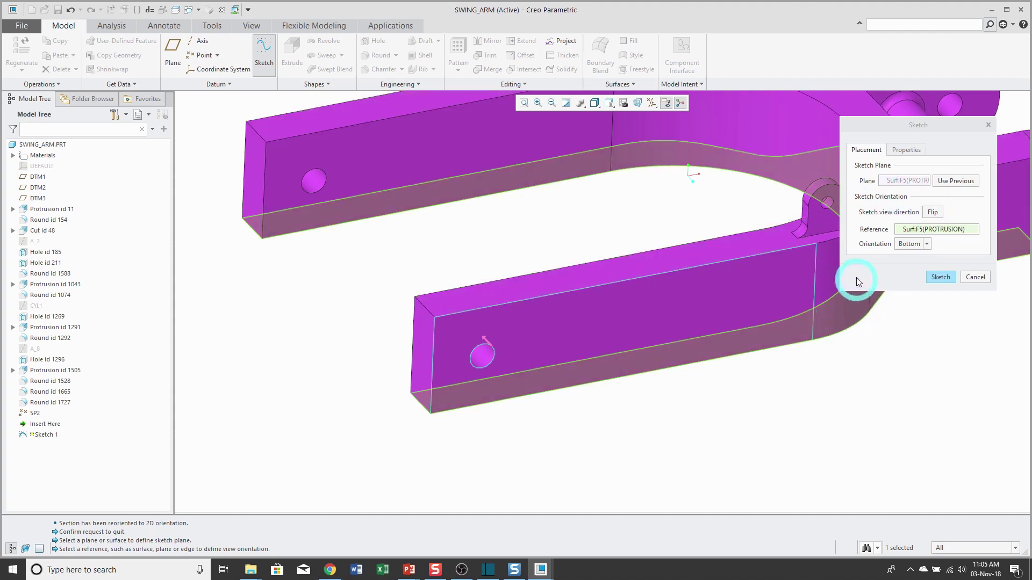
pyautogui.click(914, 230)
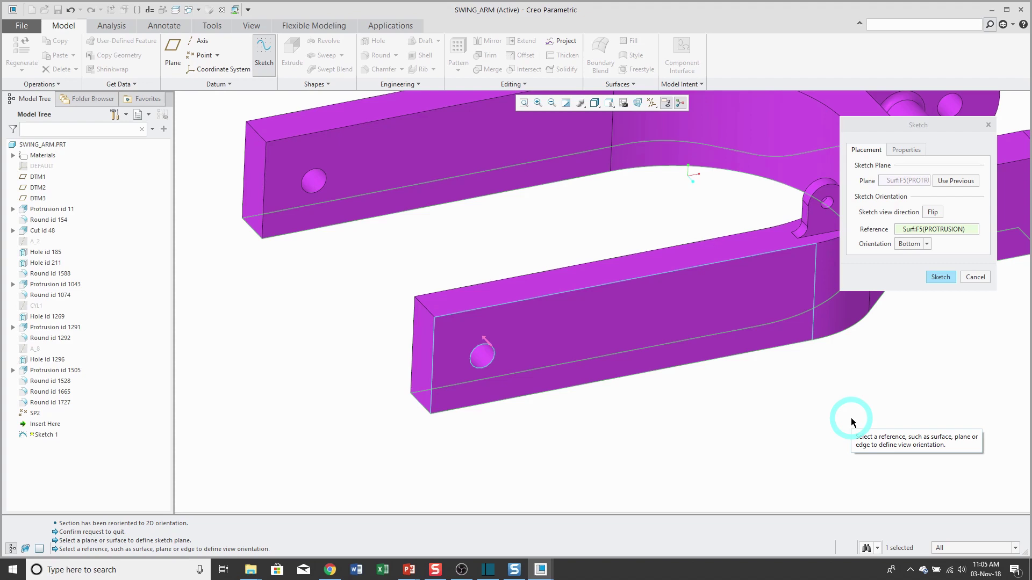
pyautogui.scroll(3, 356, 372)
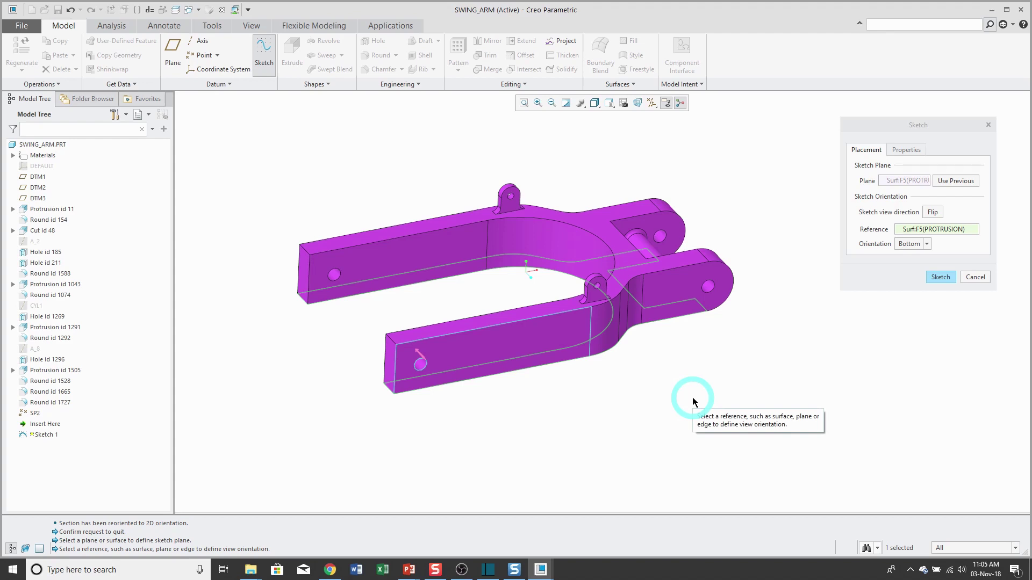
# Use the arm's end face as orientation reference and set orientation to Left
pyautogui.click(928, 244)
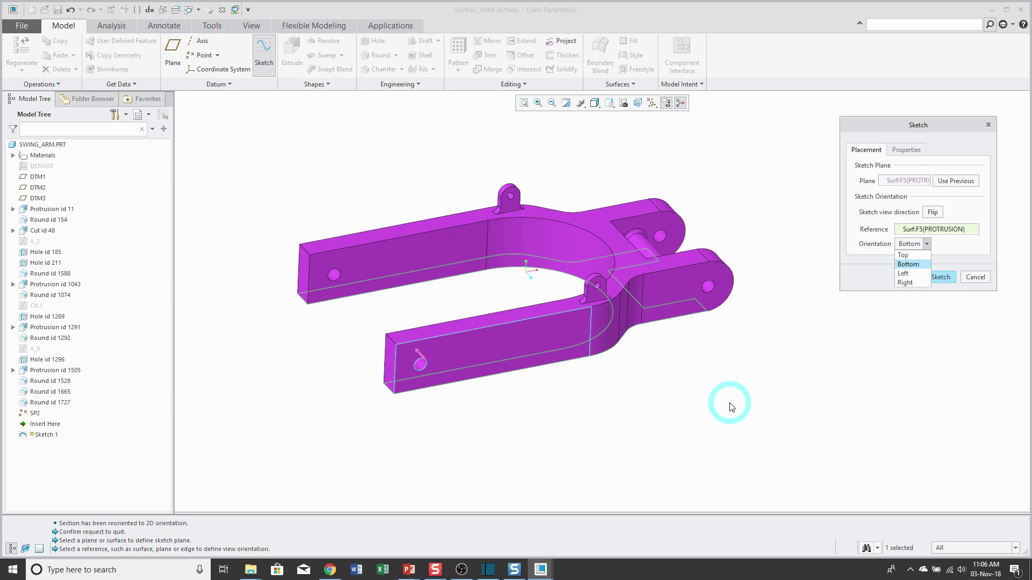
pyautogui.click(464, 454)
pyautogui.scroll(3, 376, 383)
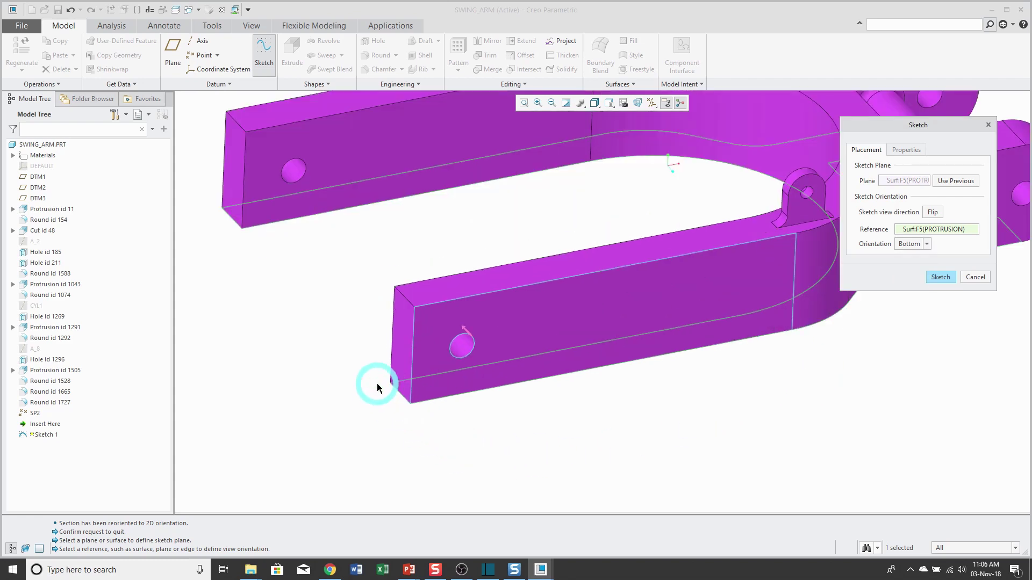
pyautogui.click(404, 344)
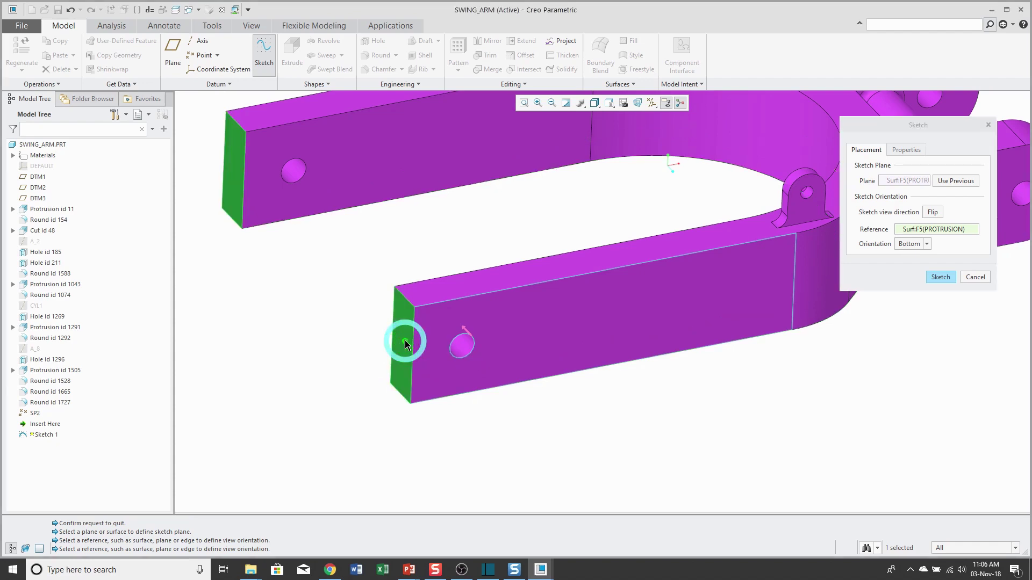
pyautogui.scroll(3, 336, 389)
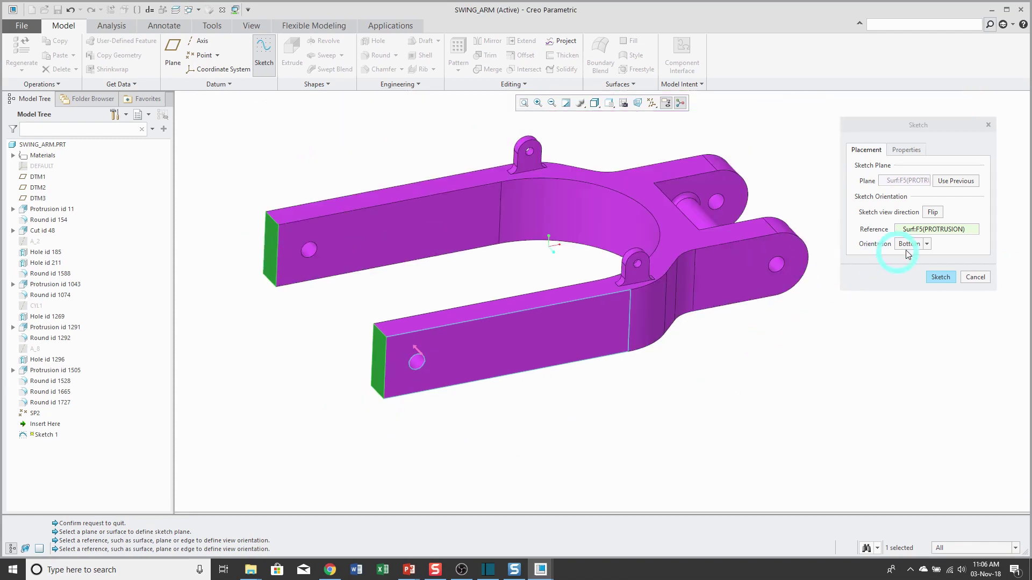
pyautogui.click(928, 244)
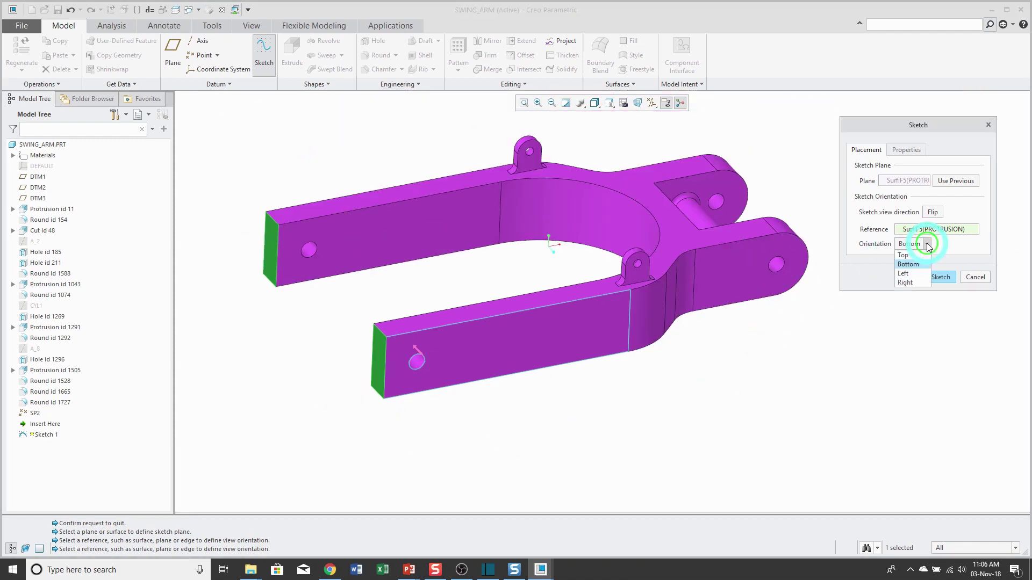
pyautogui.click(908, 274)
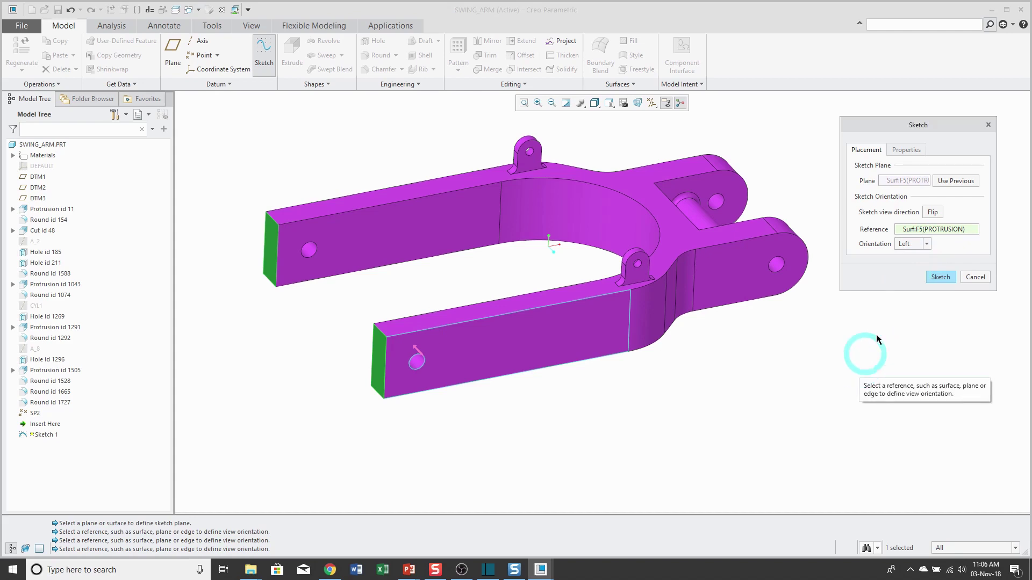
# Enter Sketcher on the arm's front face and view the sketch plane face-on
pyautogui.click(941, 278)
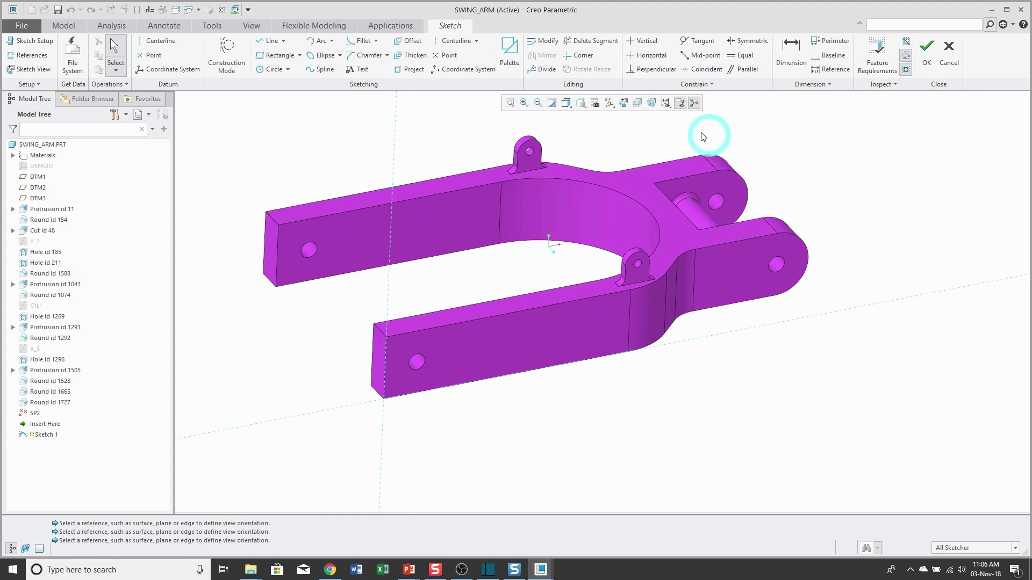
pyautogui.click(624, 104)
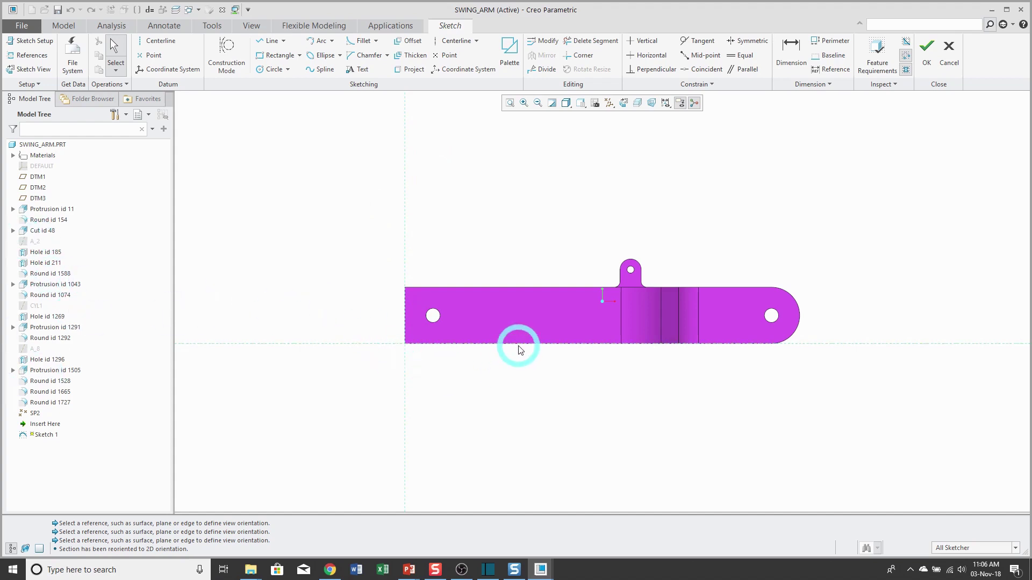
pyautogui.scroll(-1, 519, 350)
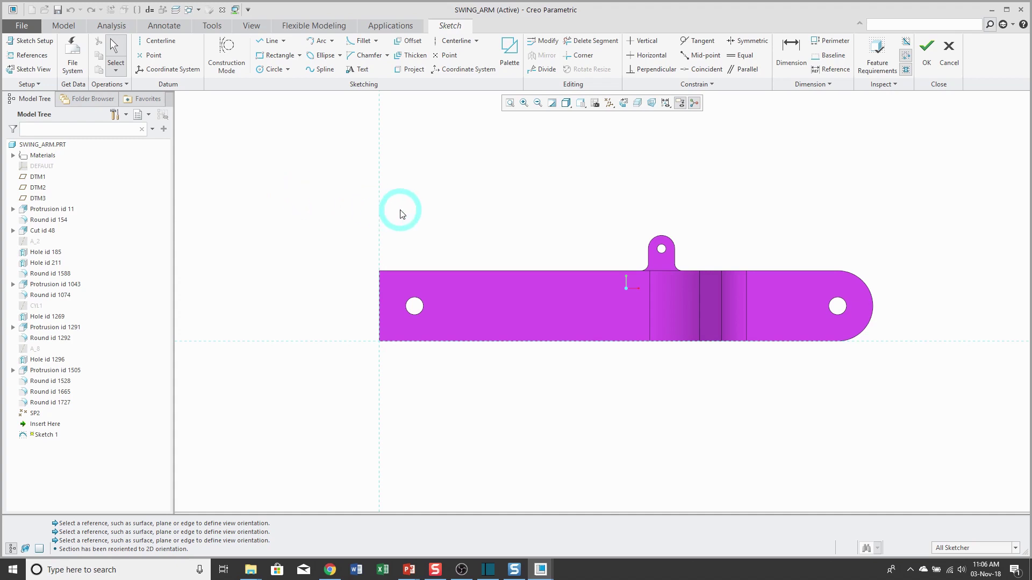
# Reopen Sketch Setup, move the dialog aside and highlight the F5 sketch plane
pyautogui.click(38, 47)
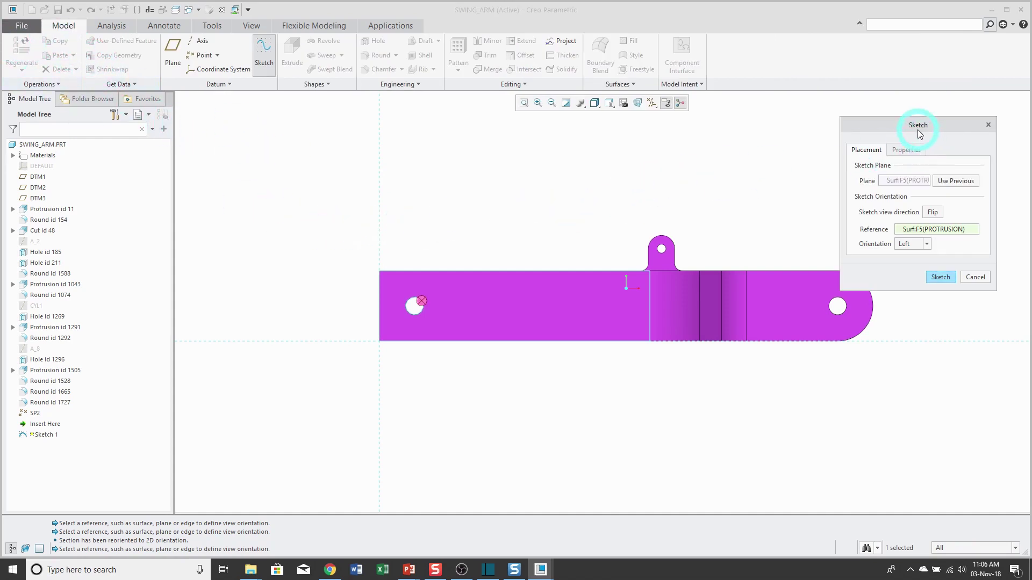
pyautogui.moveTo(919, 134); pyautogui.dragTo(937, 116)
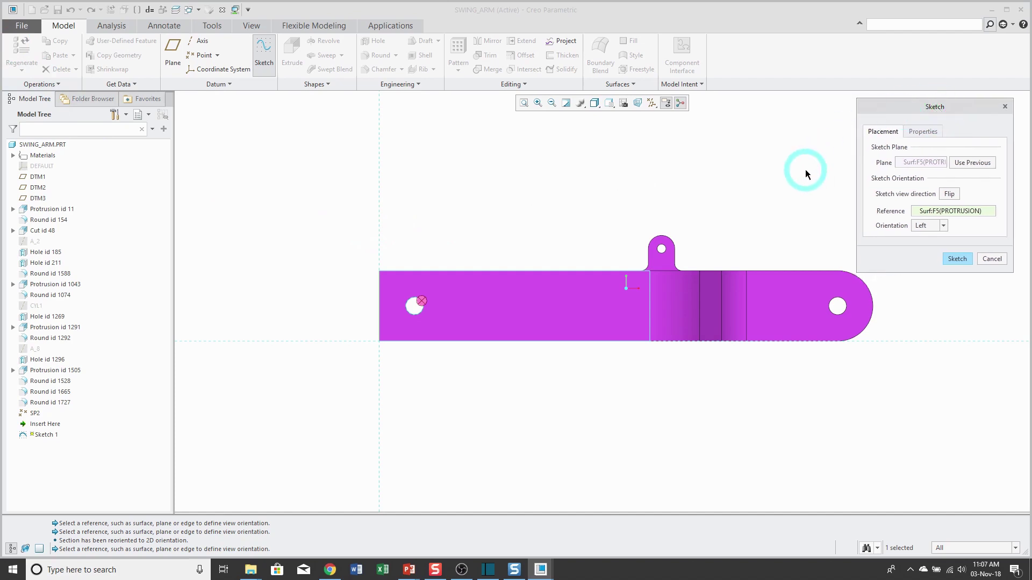
pyautogui.click(911, 162)
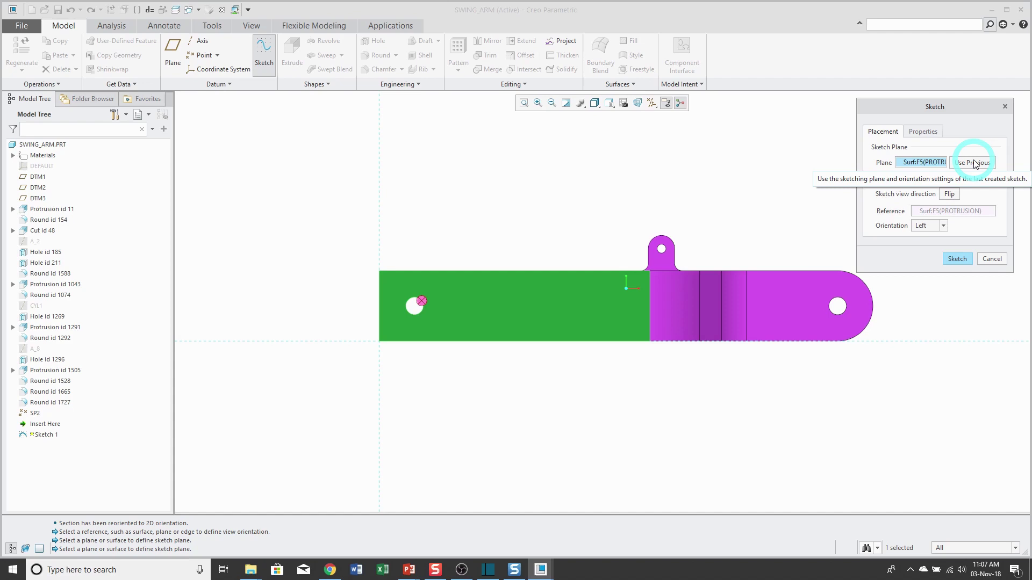
# Show the Properties page with the feature name SKETCH_1
pyautogui.click(928, 133)
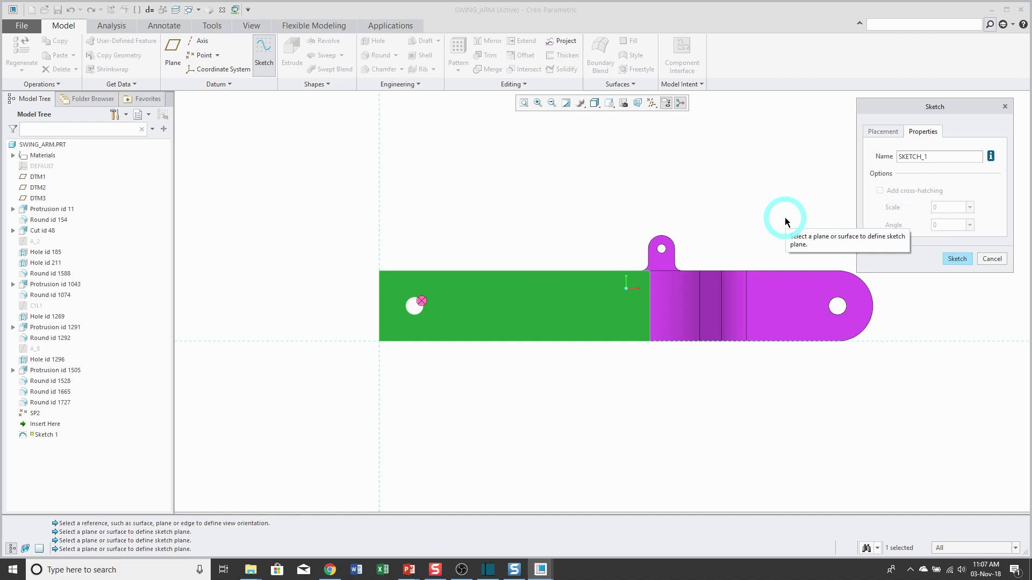
# Cancel the Sketch dialog without changes to return to Sketcher
pyautogui.click(992, 259)
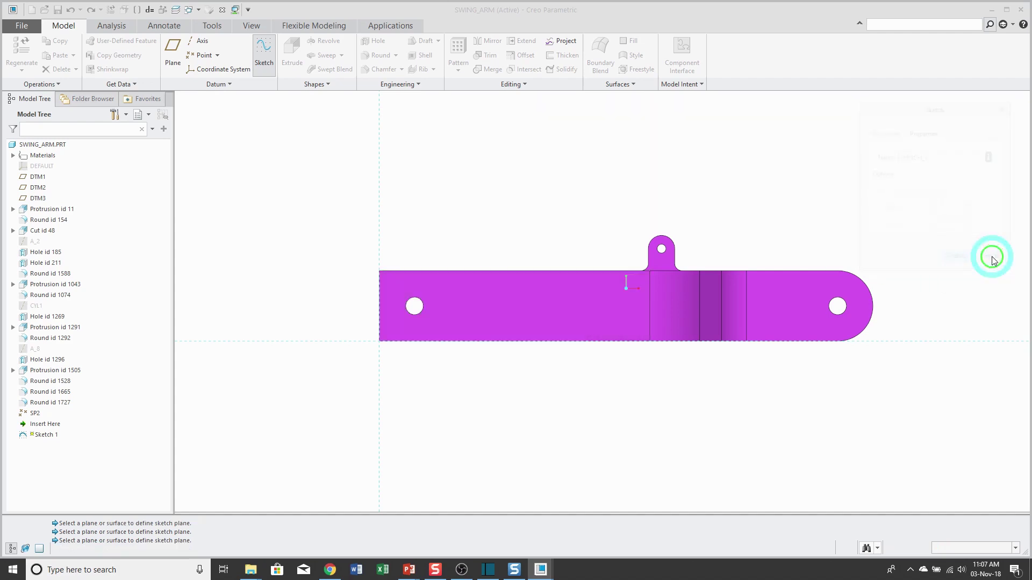